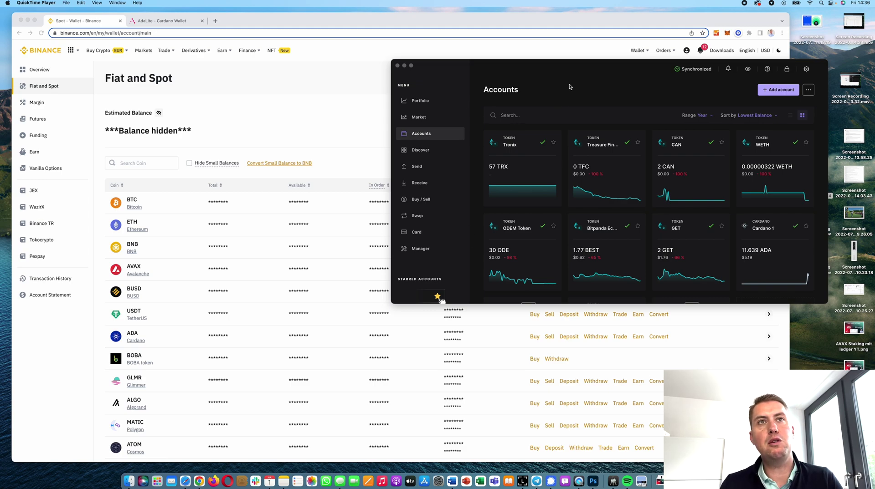
Search the Ledger manager's app catalog for "carda", open the add-account dialog for Cardano ADA and close it without adding an account.
click(420, 250)
click(419, 250)
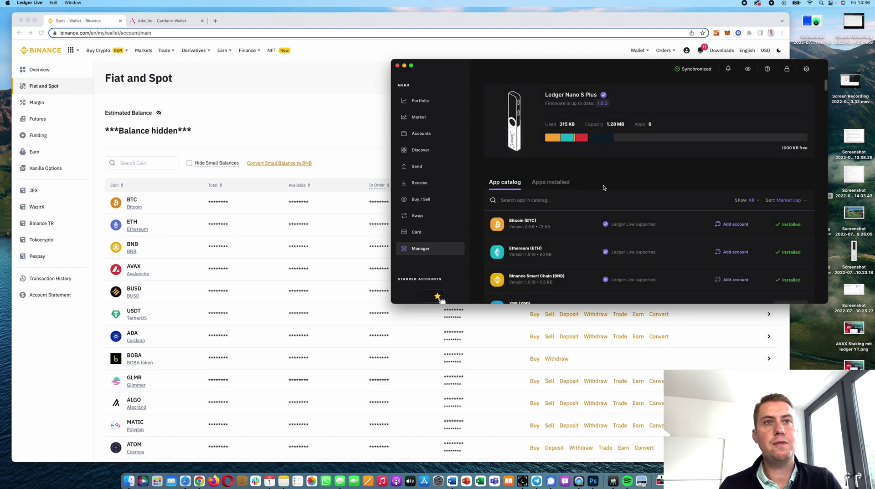
text(carda)
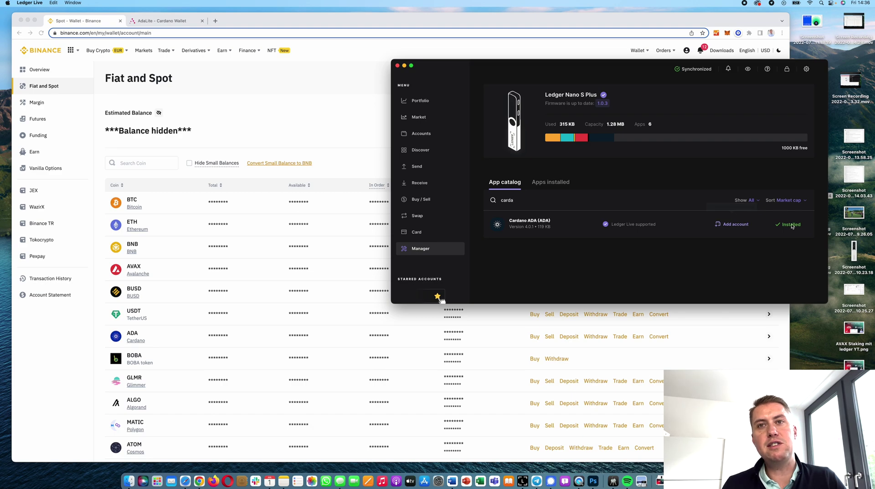
click(735, 225)
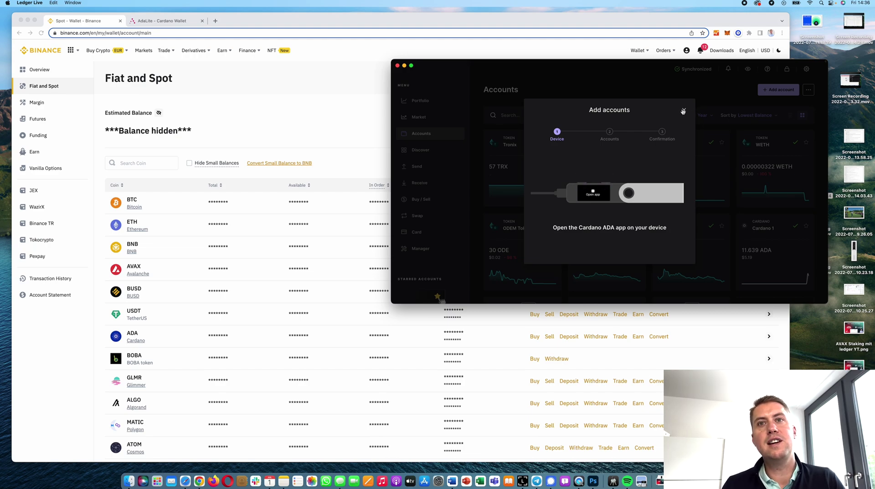
click(683, 111)
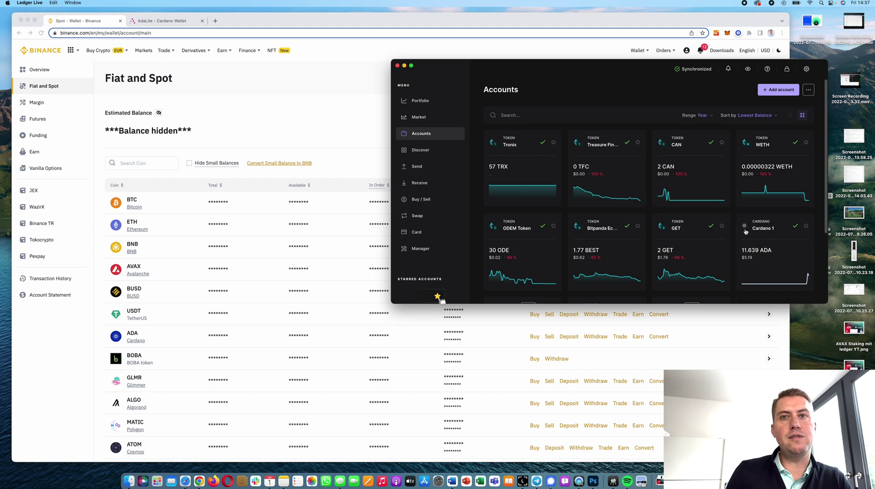
Generate a receiving address for the Cardano 1 account, copy it and complete the verification on the Ledger device.
click(422, 185)
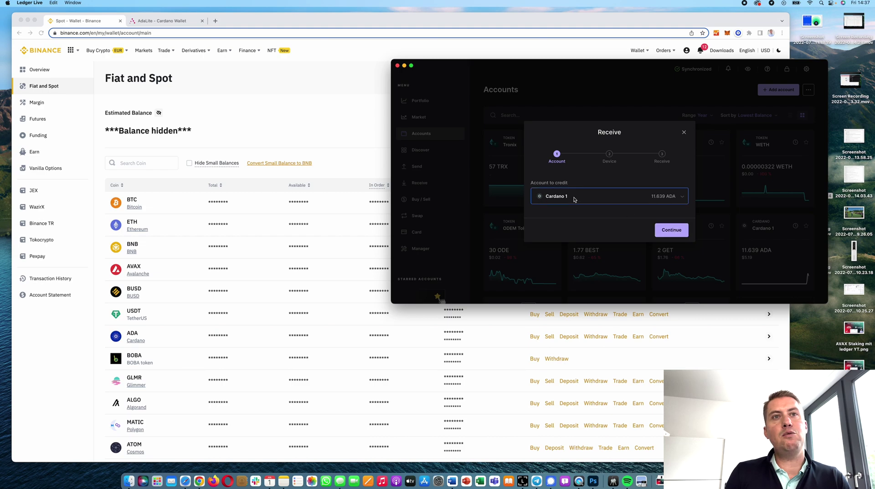
click(665, 231)
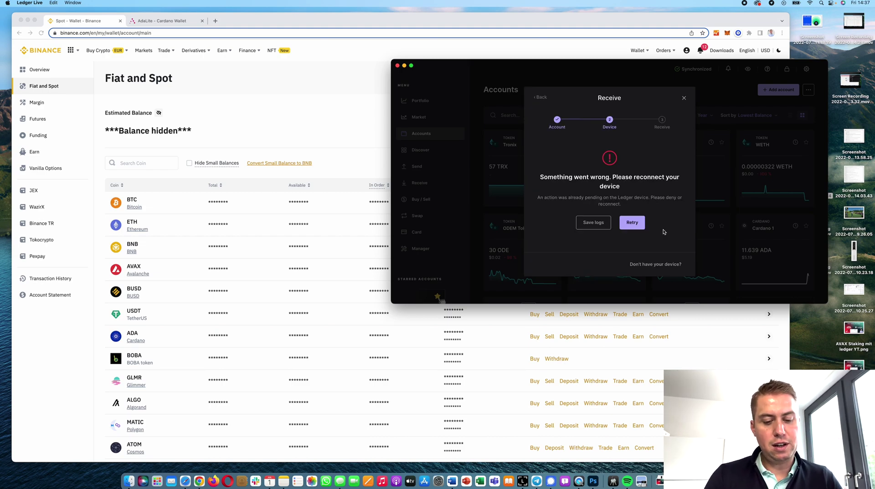
click(634, 224)
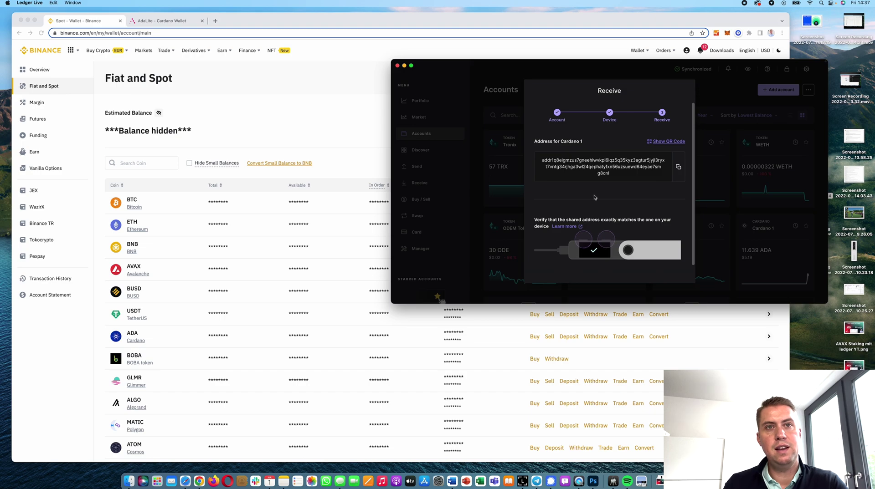
click(678, 167)
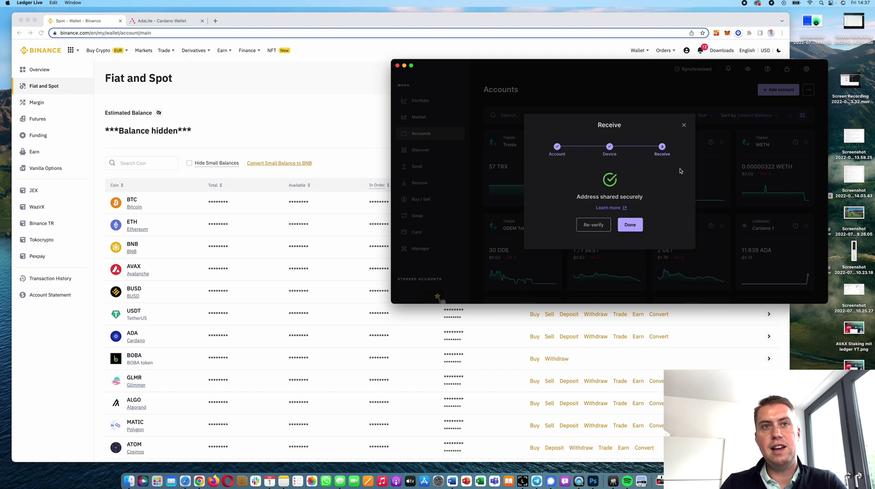
click(629, 225)
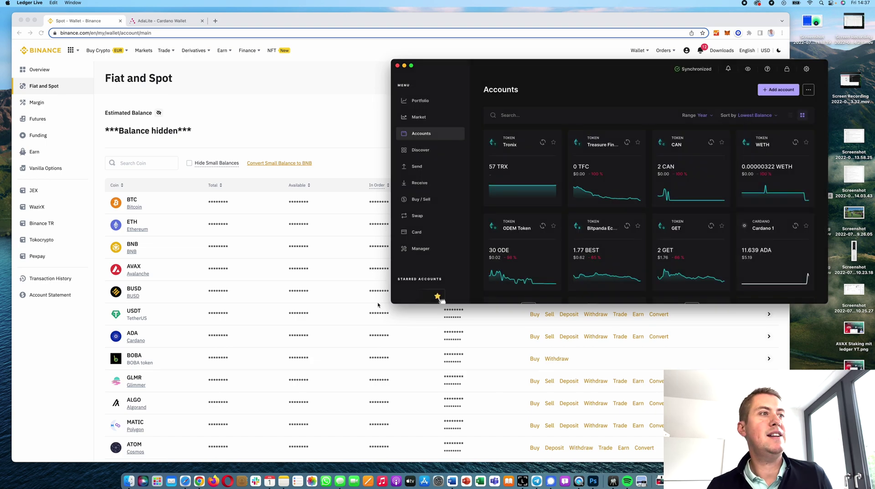
Switch to Binance in Chrome, start a withdrawal of ADA and paste the copied Cardano wallet address as the recipient.
click(346, 310)
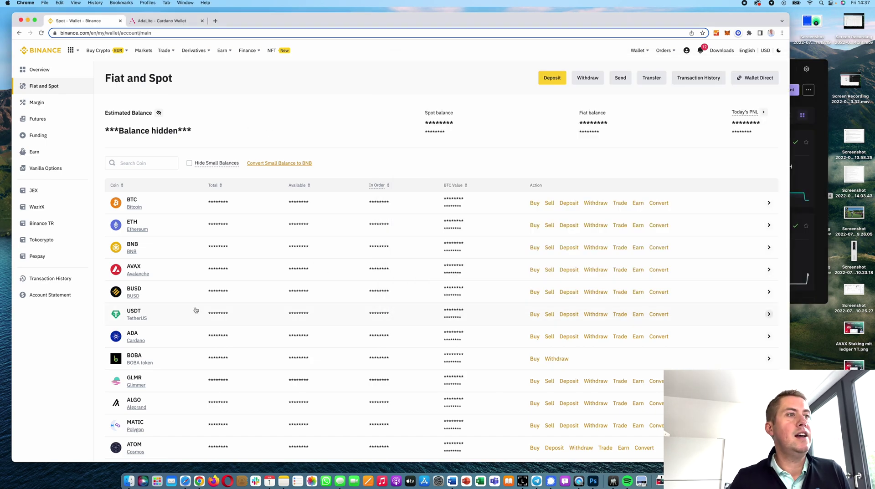
click(596, 337)
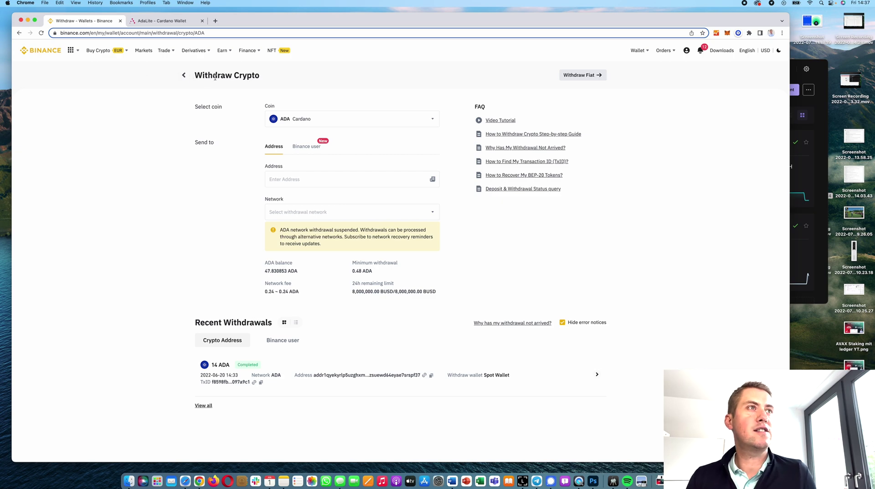
click(397, 180)
key(super+v)
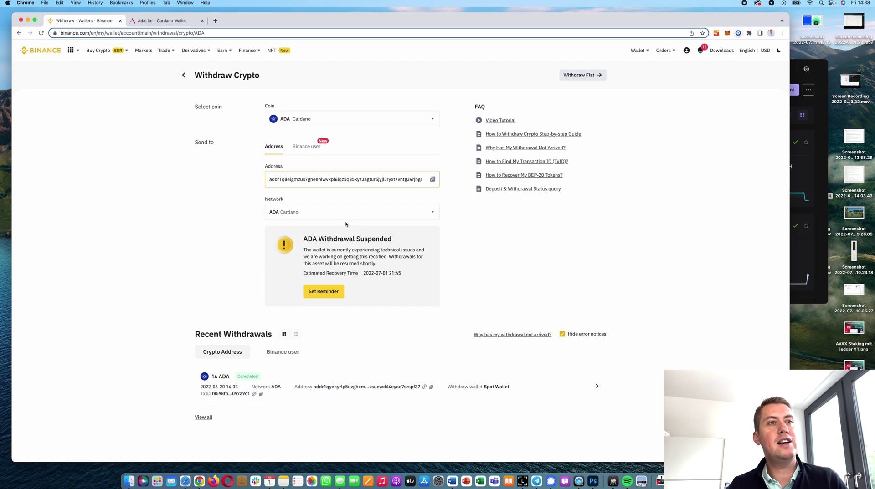
click(826, 224)
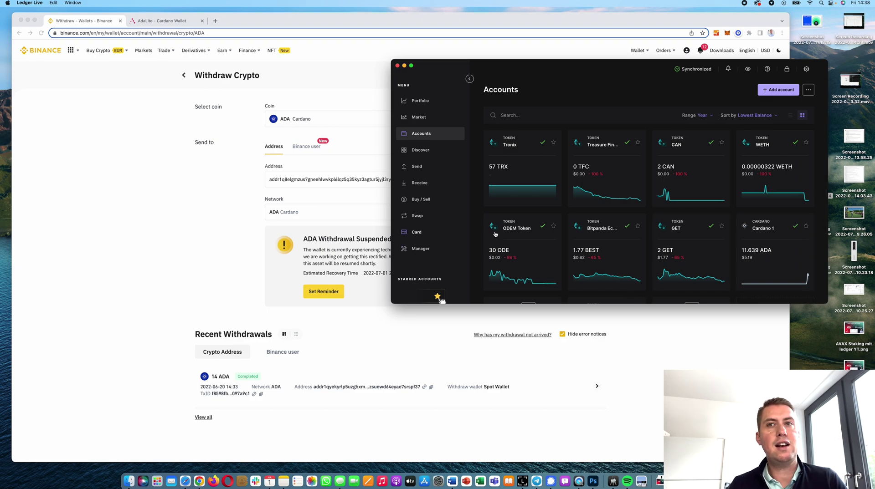
click(197, 255)
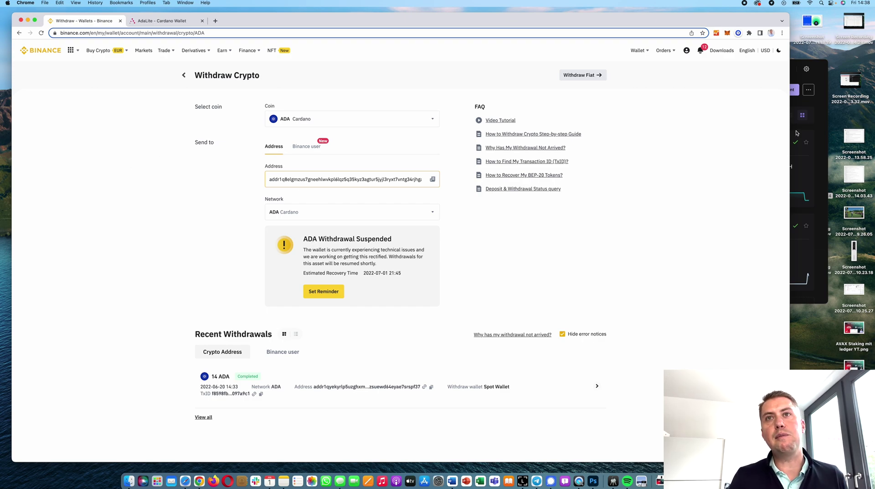
click(821, 138)
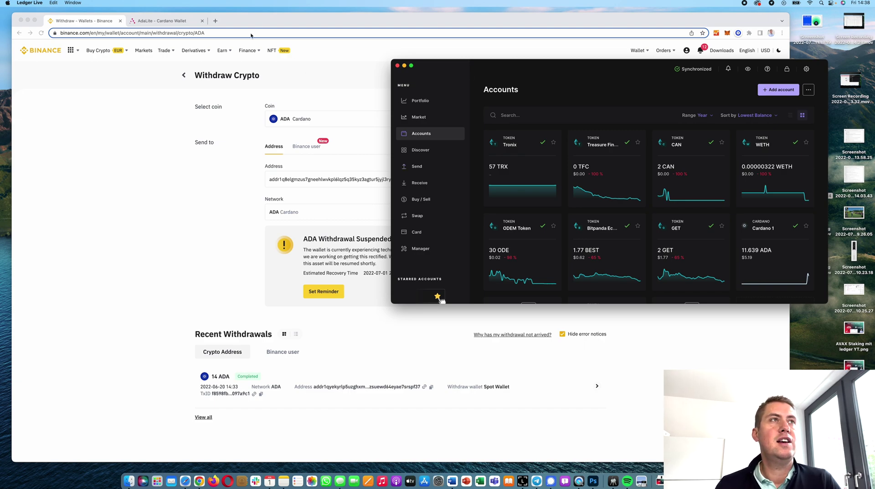
Switch to AdaLite in Chrome, unlock the Cardano wallet with the Ledger hardware wallet and dismiss the AdaLite news.
click(156, 22)
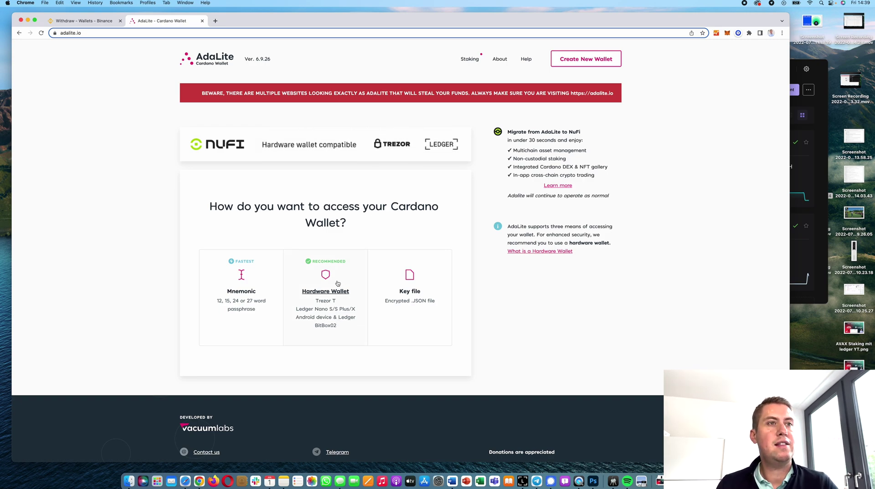
click(326, 292)
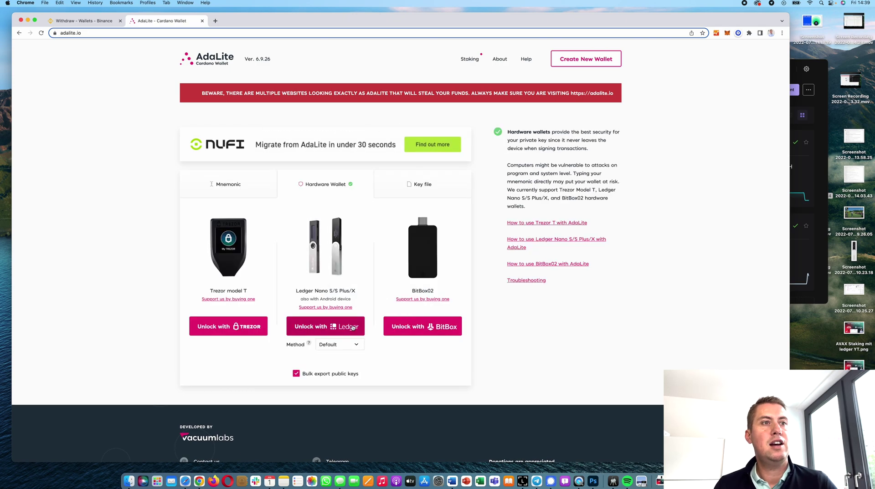
click(312, 327)
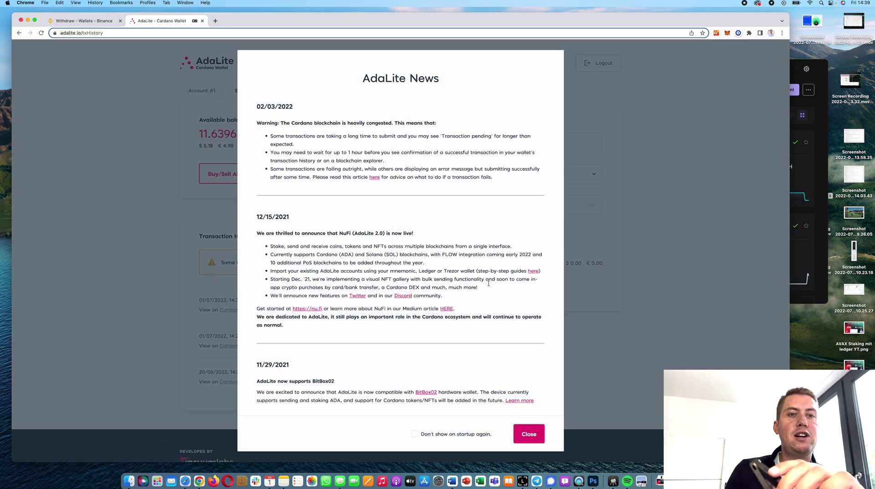
click(529, 434)
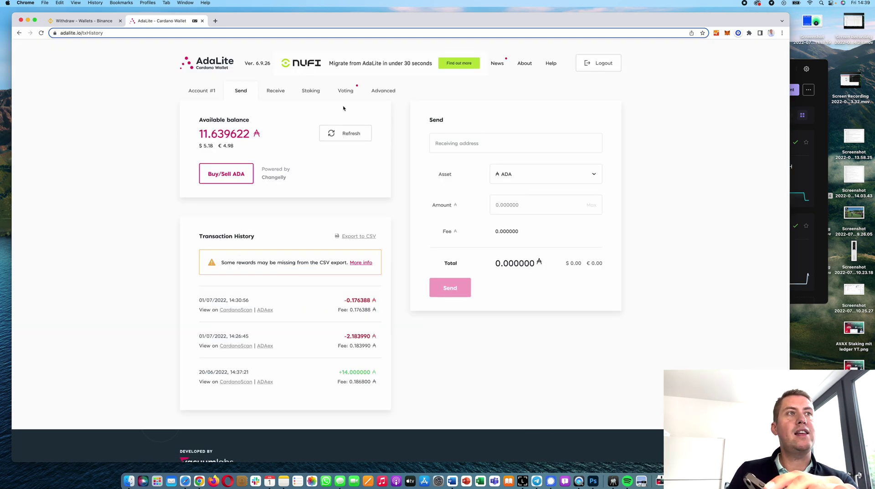
Compare the Cardano 1 balance in Ledger Live with the available balance shown in AdaLite.
click(797, 150)
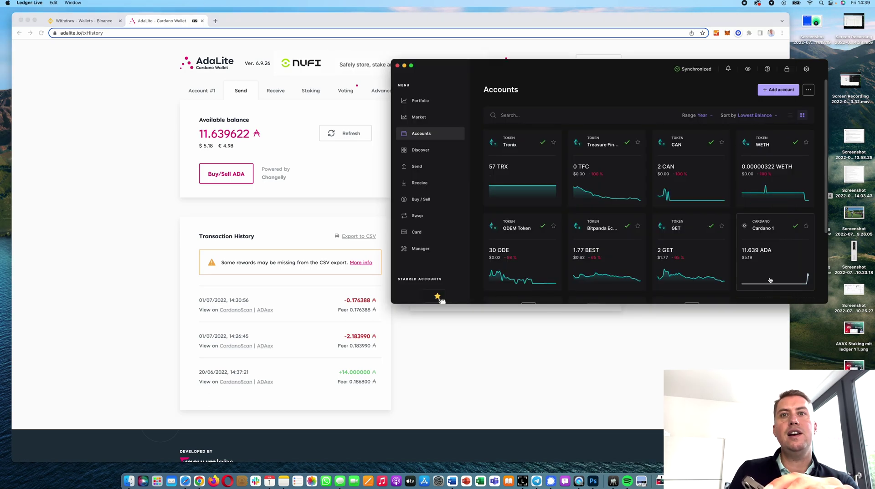
click(103, 155)
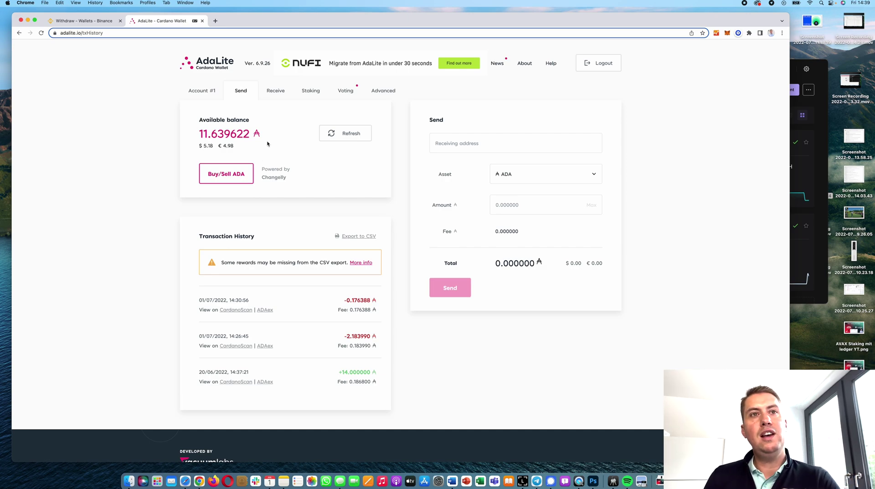
click(805, 67)
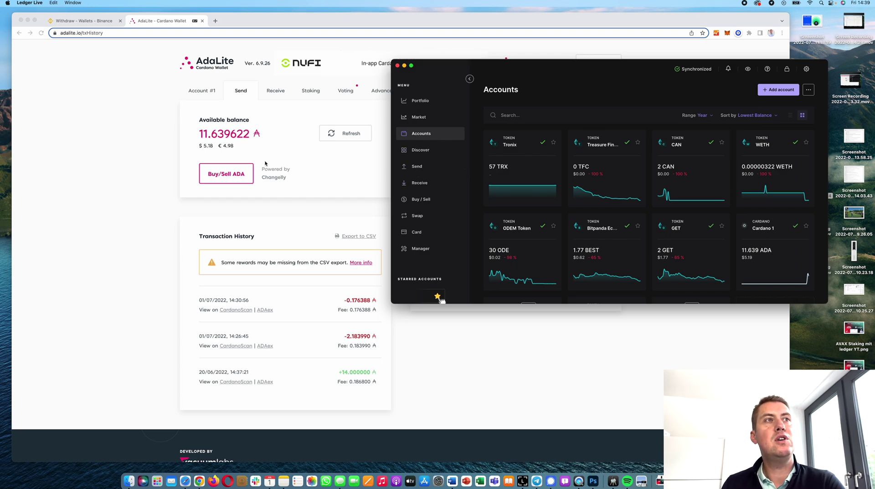
click(135, 196)
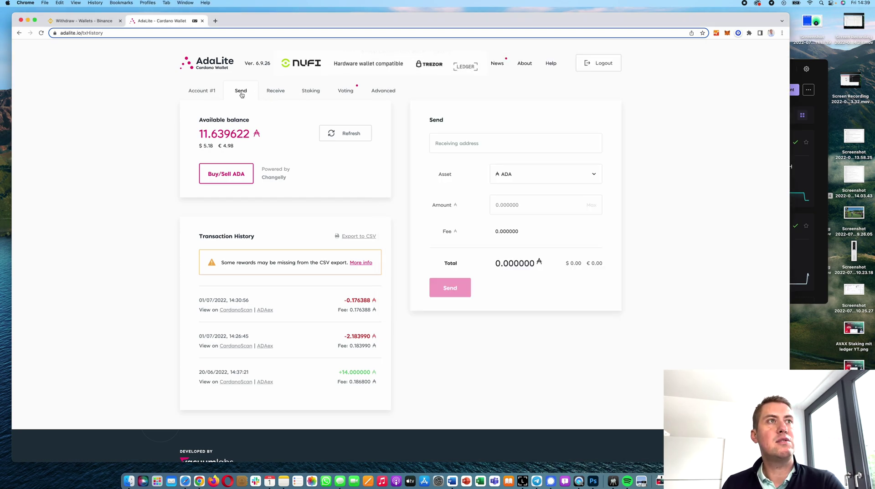
Open the staking section, expand Delegate Stake and review the delegation to the Nu.Fi & AdaLite 1 pool without confirming the transaction.
click(272, 91)
click(241, 91)
click(311, 93)
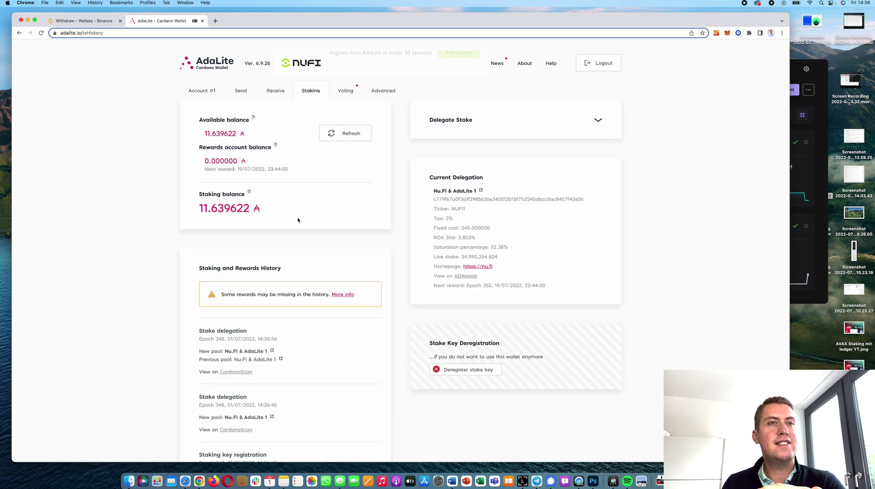
click(598, 121)
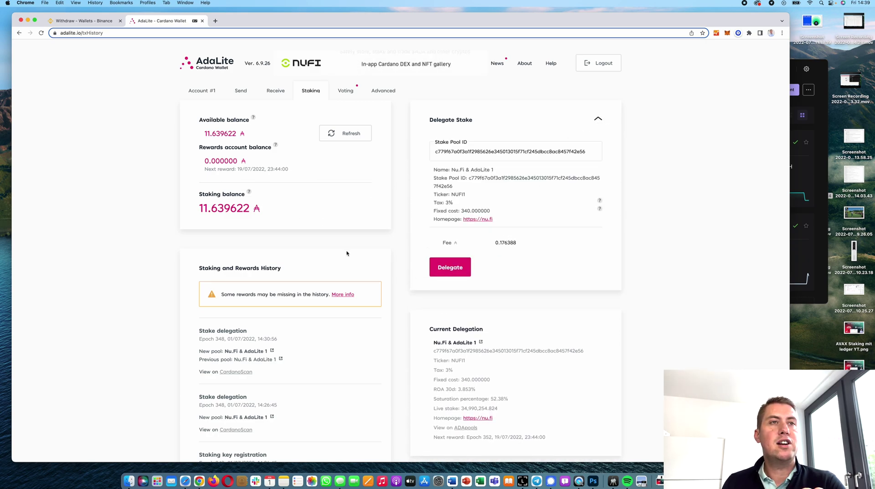
click(447, 269)
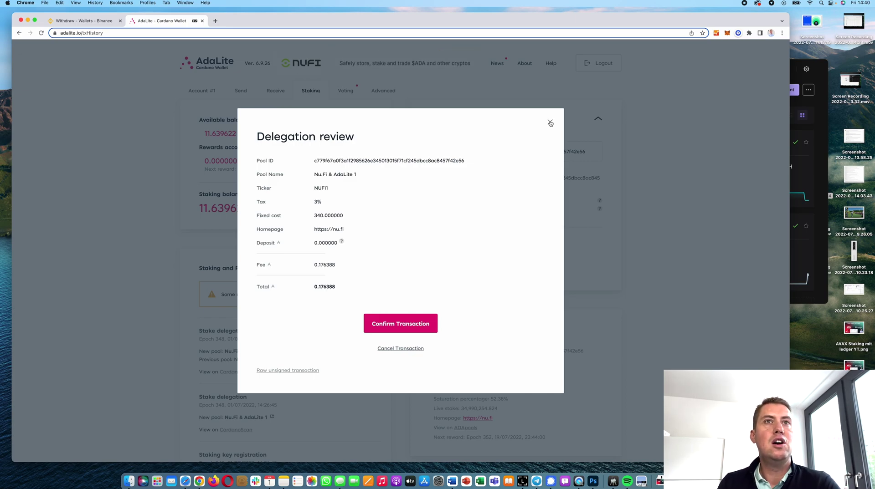
click(549, 123)
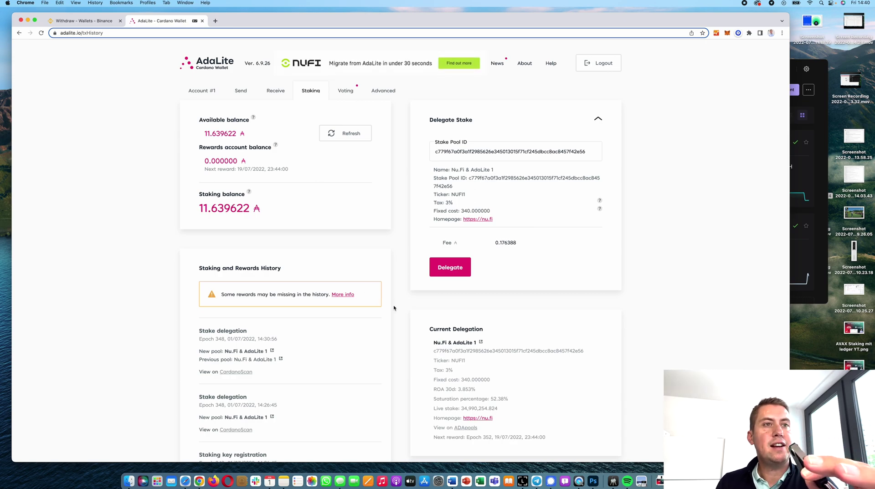
Examine the staking balance, the staking and rewards history, the current delegation and the stake key deregistration option.
scroll(394, 308, down, 5)
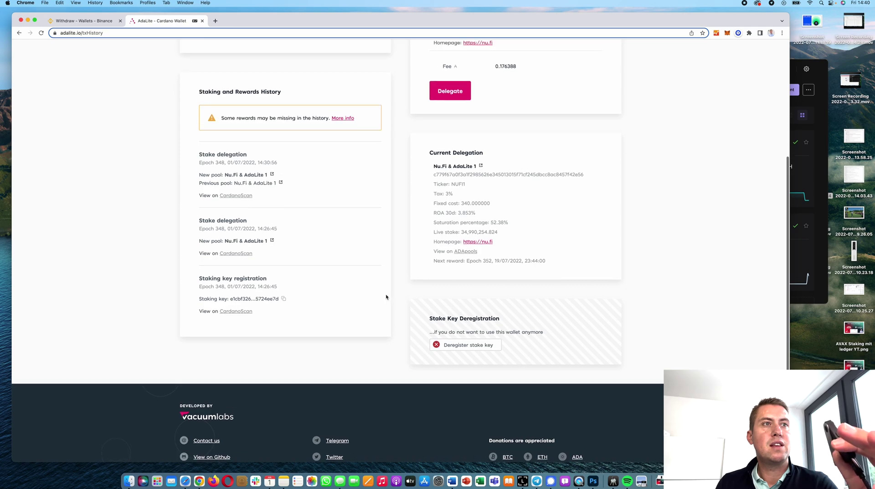
scroll(231, 224, up, 5)
drag(205, 175, 252, 178)
click(218, 193)
drag(197, 191, 250, 192)
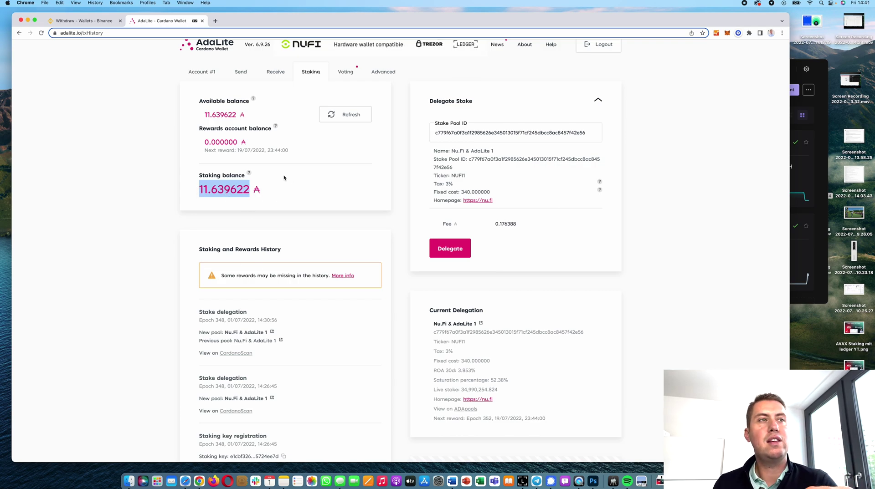
scroll(304, 209, down, 5)
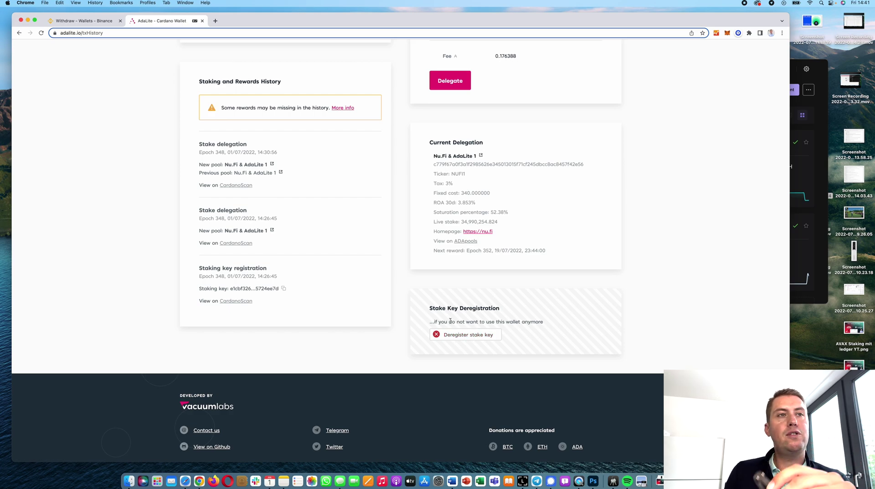
scroll(450, 321, up, 5)
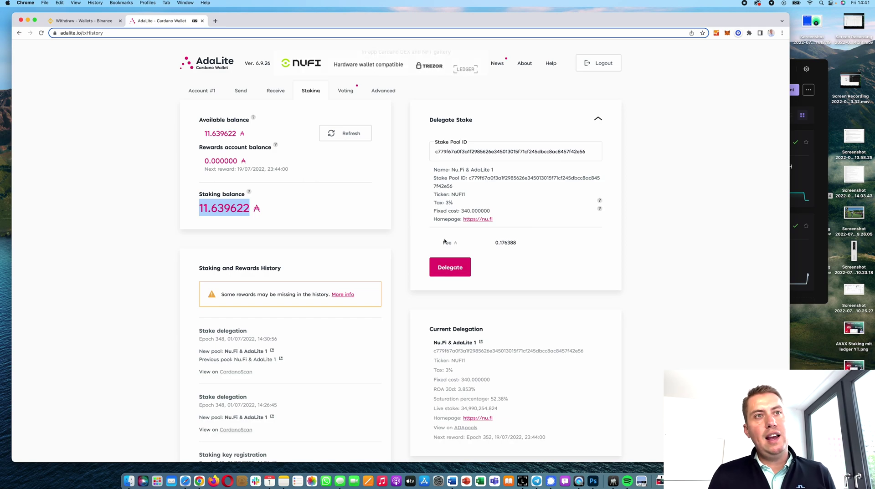
scroll(445, 243, down, 5)
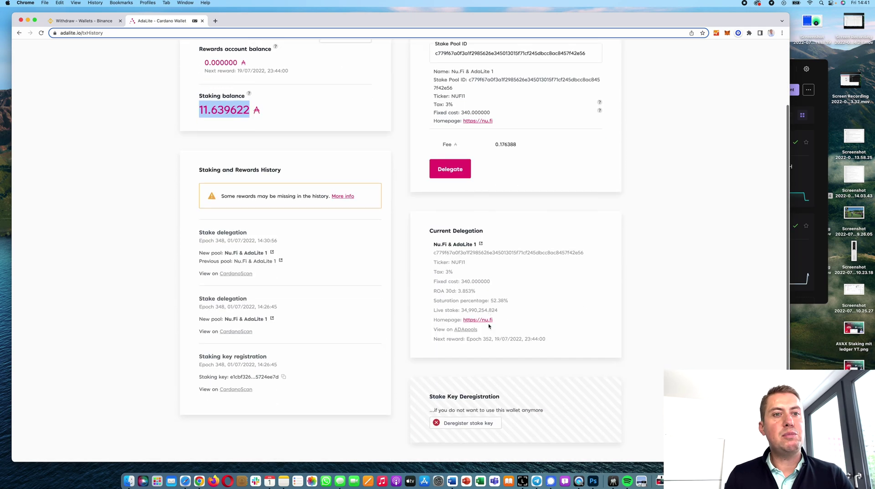
scroll(454, 249, up, 5)
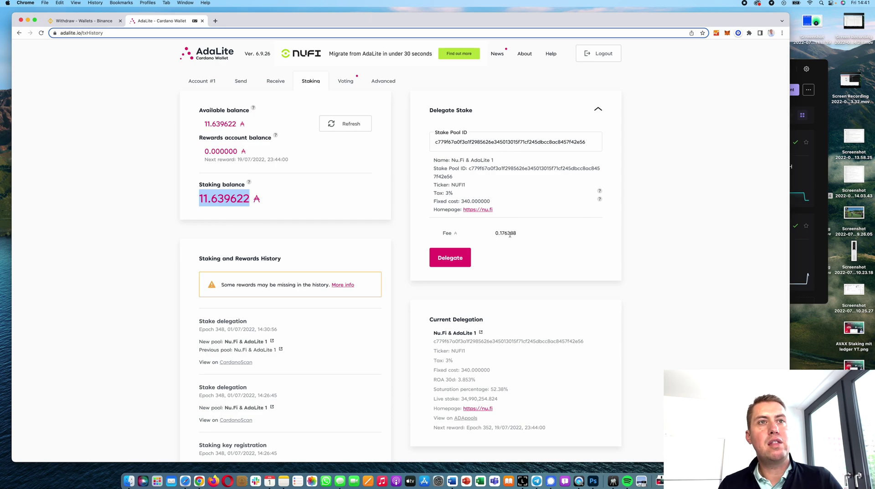